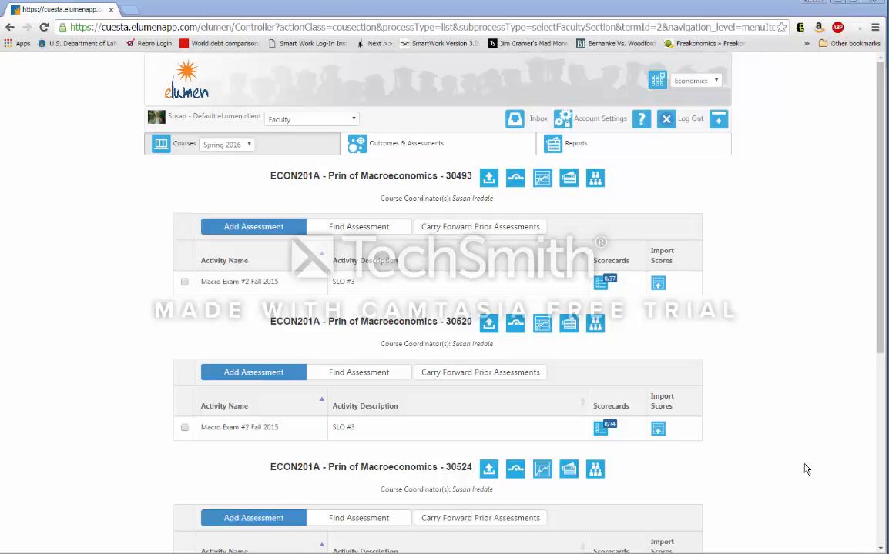
# - Start adding a new assessment to the Spring 2016 ECON201A section 30493
pyautogui.click(247, 145)
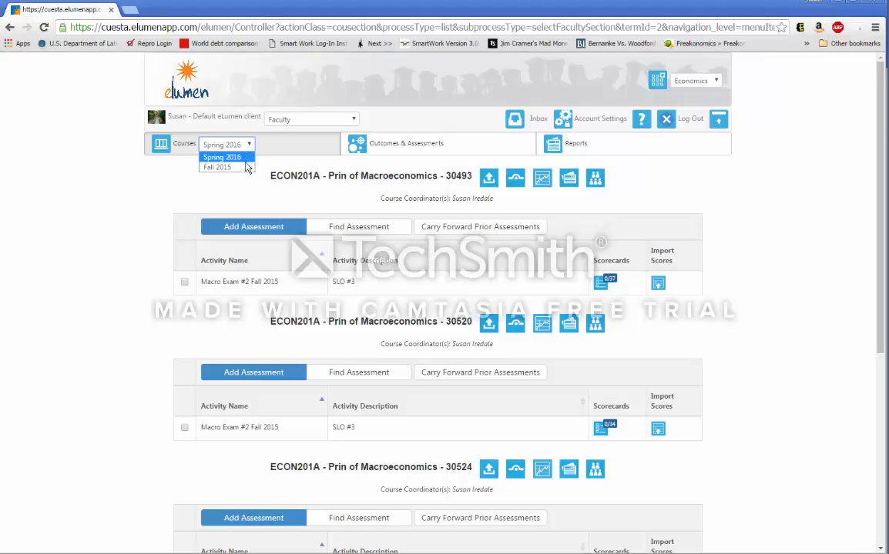
pyautogui.click(95, 190)
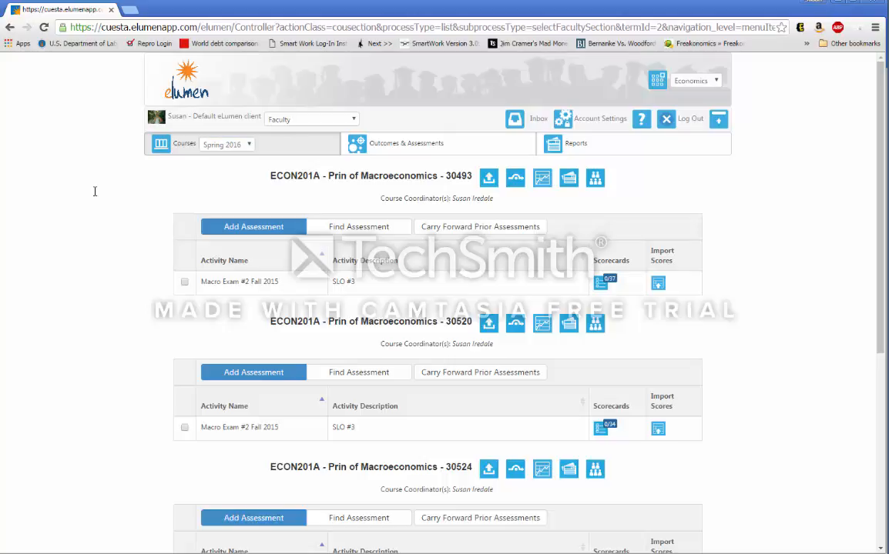
pyautogui.click(246, 237)
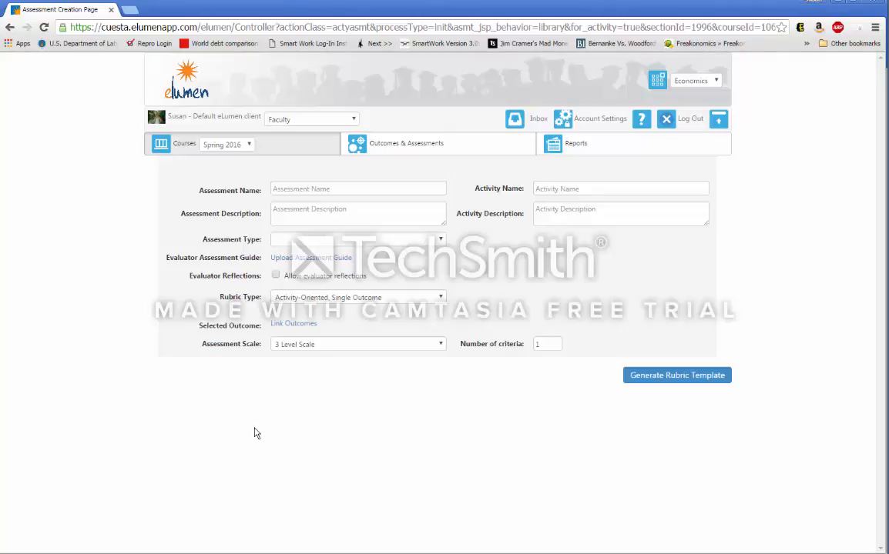
# - Examine the new assessment form's fields, assessment type options and evaluator guide upload dialog without entering anything
pyautogui.click(341, 190)
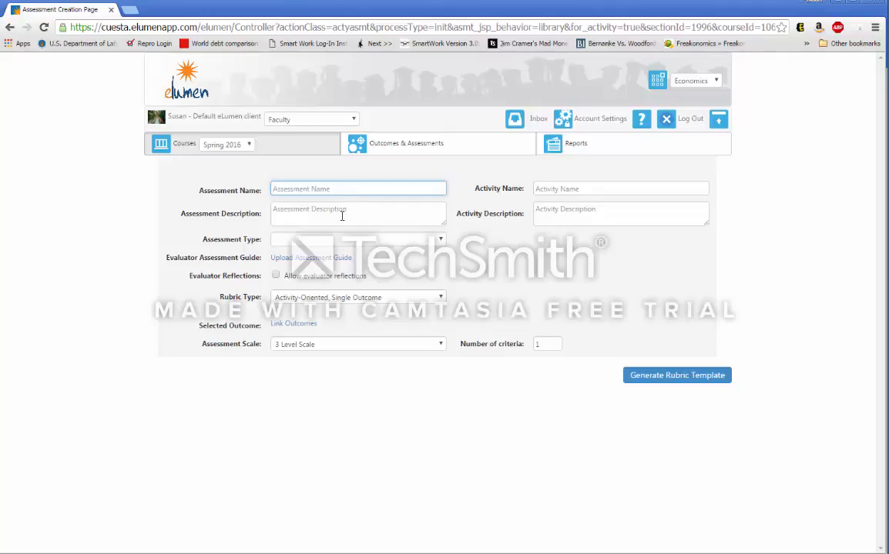
pyautogui.click(342, 216)
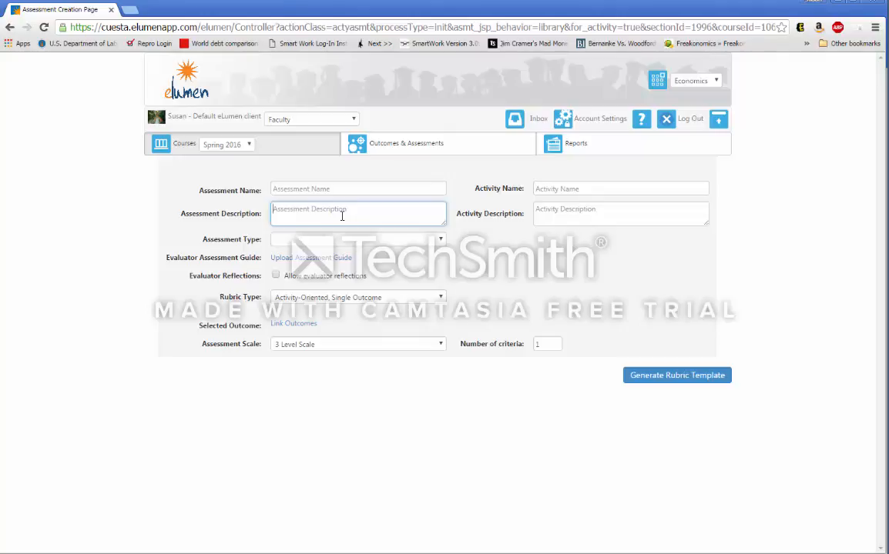
pyautogui.click(570, 188)
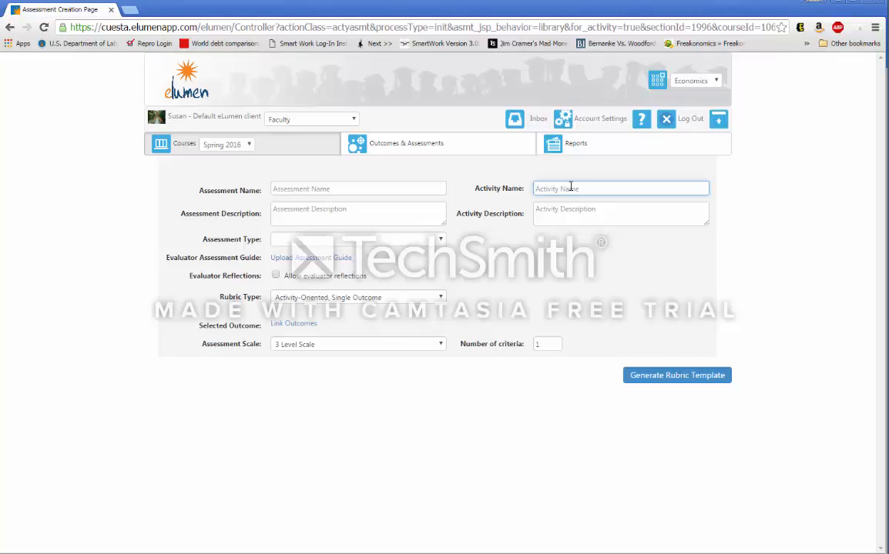
pyautogui.click(378, 242)
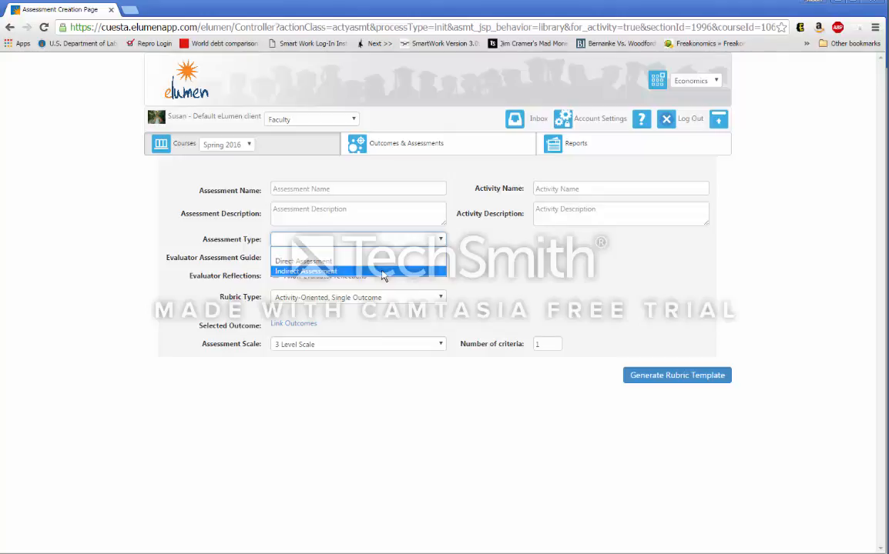
pyautogui.click(150, 348)
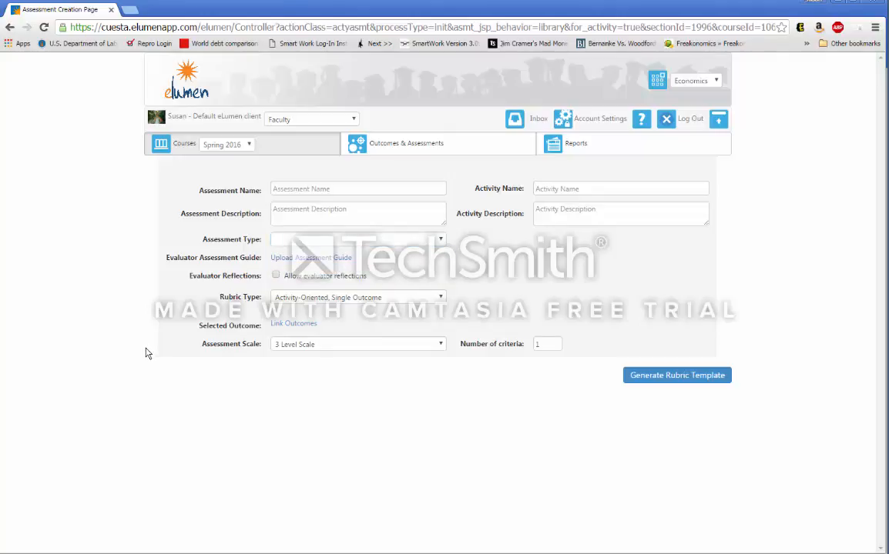
pyautogui.click(303, 260)
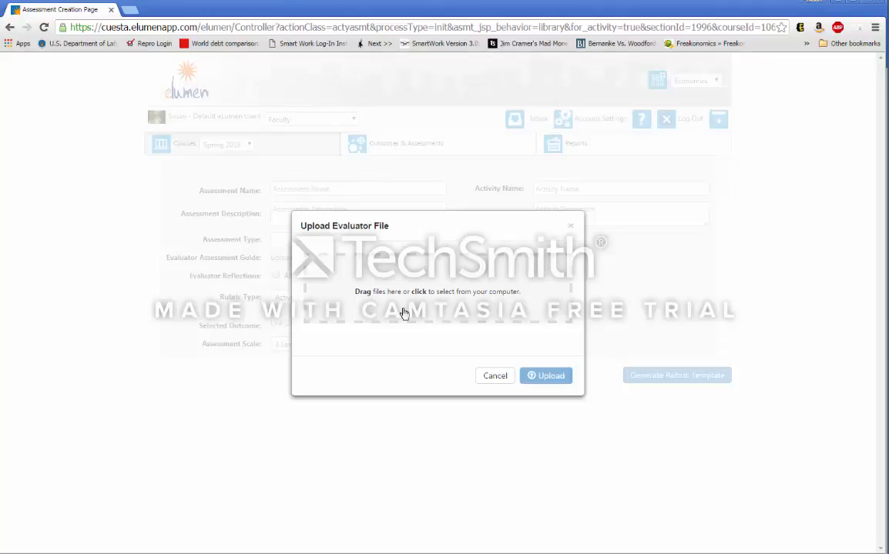
pyautogui.click(494, 377)
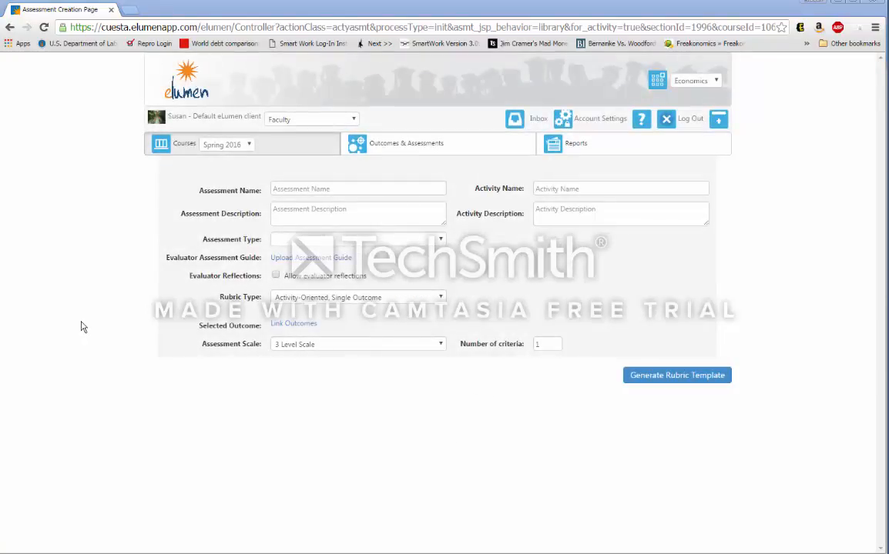
# - Allow evaluator reflections and link the CPAS Analysis Question reflection template
pyautogui.click(276, 276)
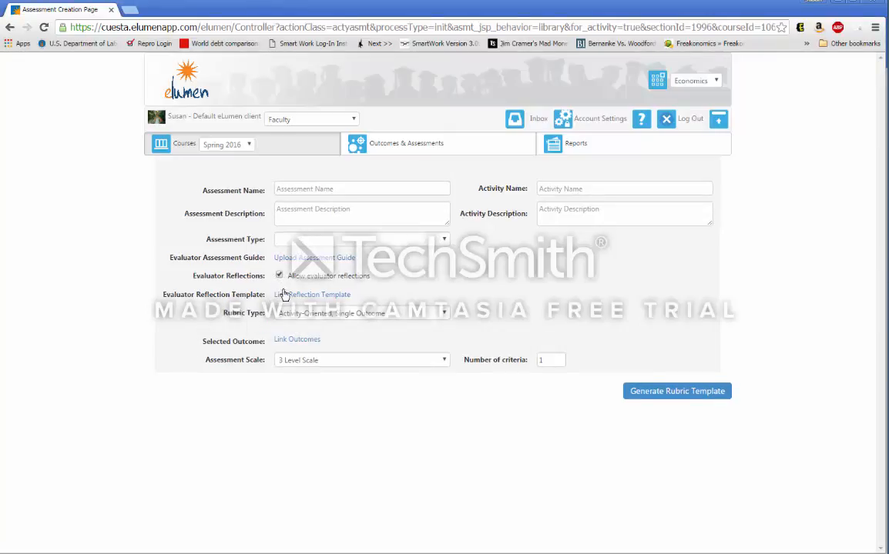
pyautogui.click(312, 296)
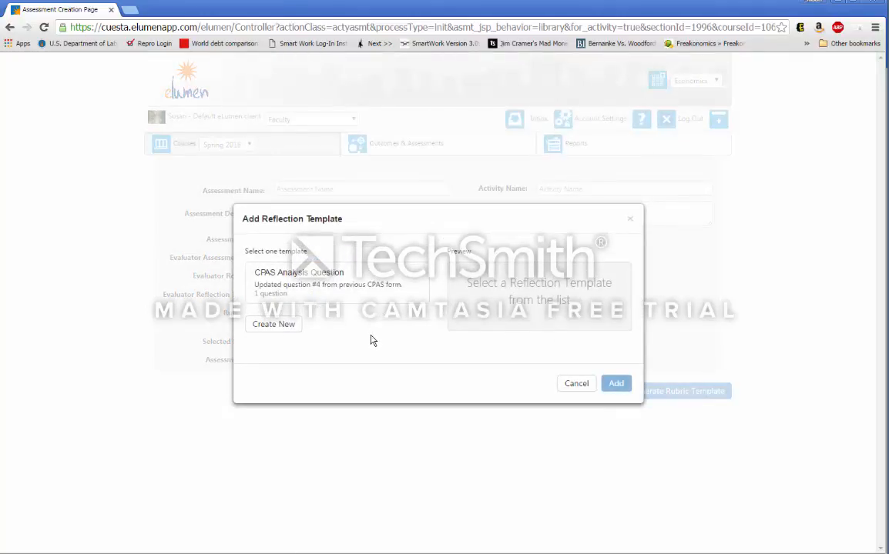
pyautogui.click(339, 302)
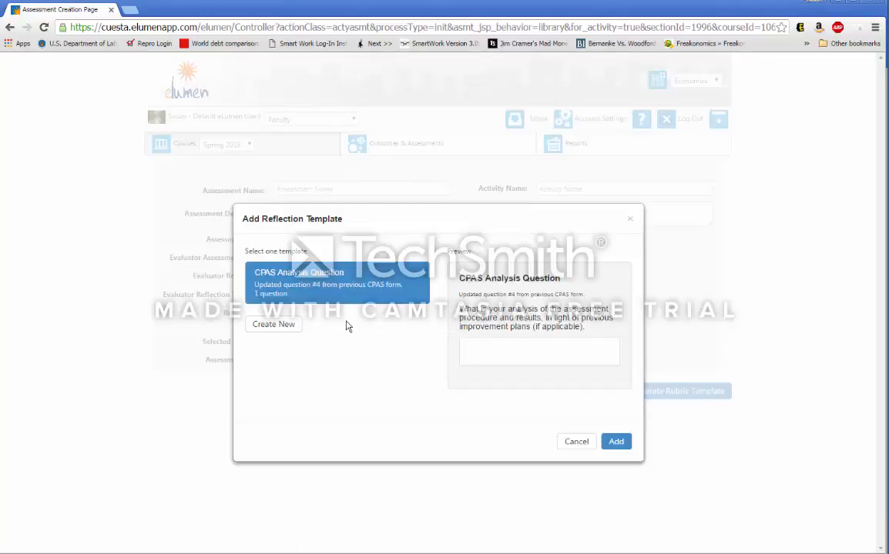
pyautogui.click(614, 443)
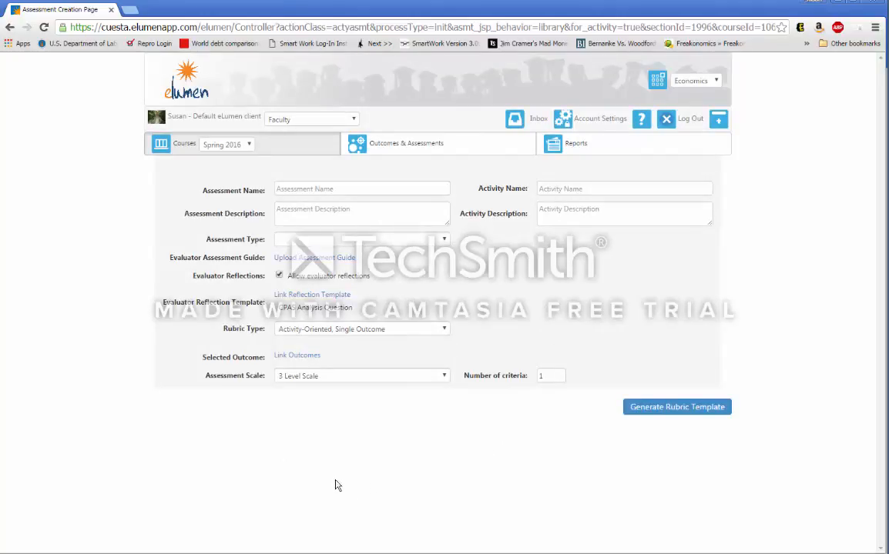
# - Set the rubric type to Outcomes-Oriented and the assessment scale to 5 Level Scale
pyautogui.click(303, 331)
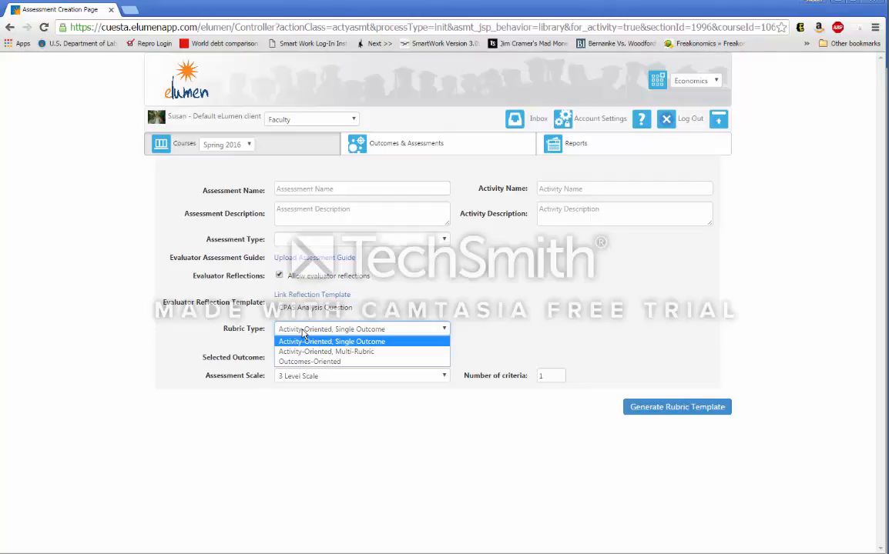
pyautogui.click(327, 362)
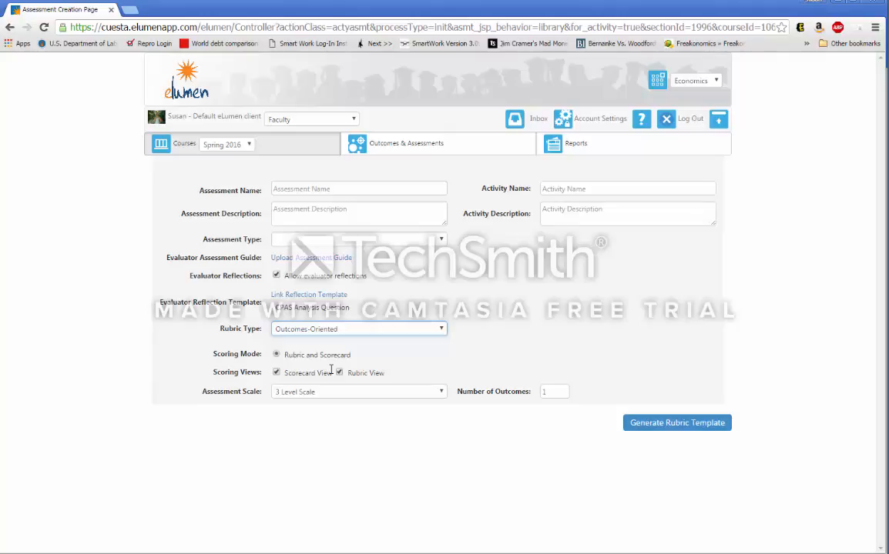
pyautogui.click(367, 392)
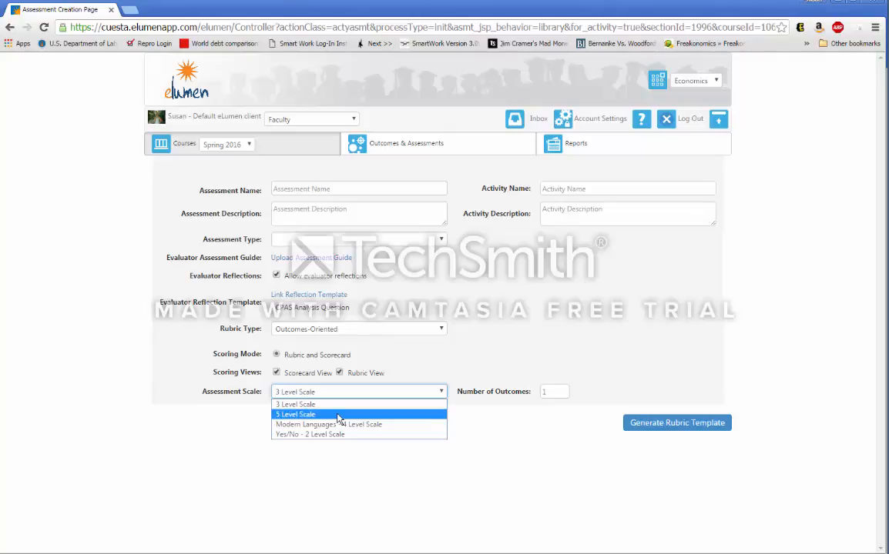
pyautogui.click(337, 416)
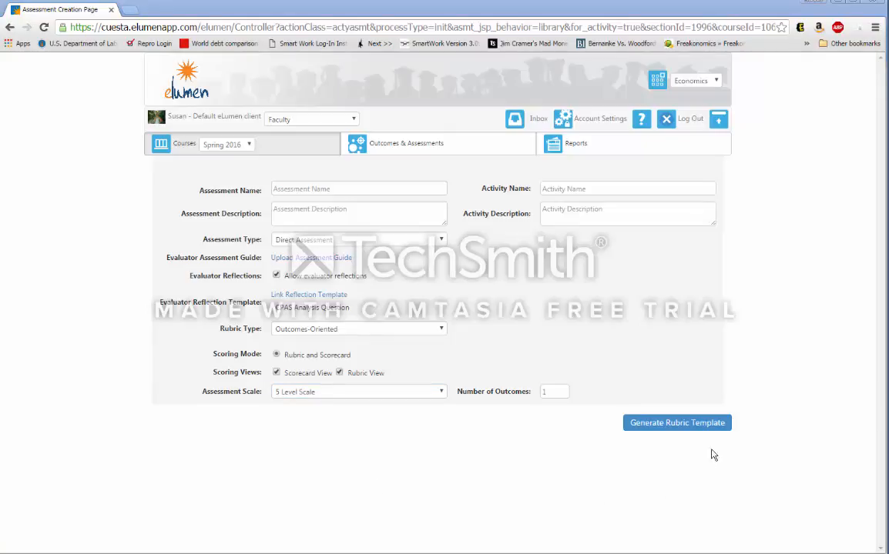
# - Generate the rubric template and inspect its level descriptor cells
pyautogui.click(689, 428)
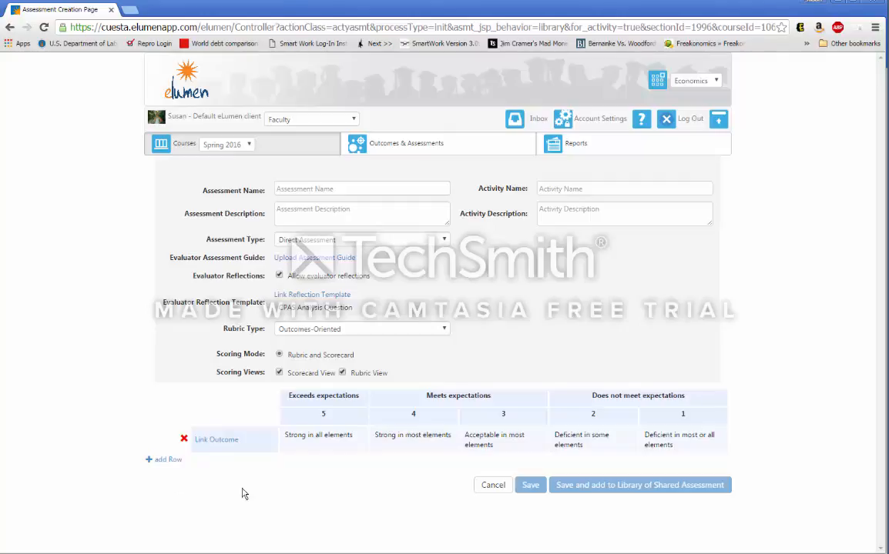
pyautogui.click(315, 435)
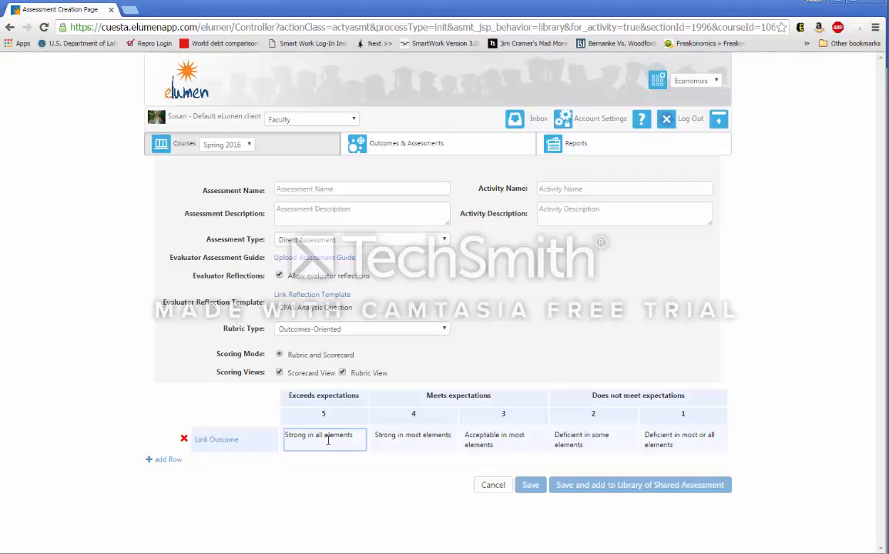
pyautogui.click(407, 435)
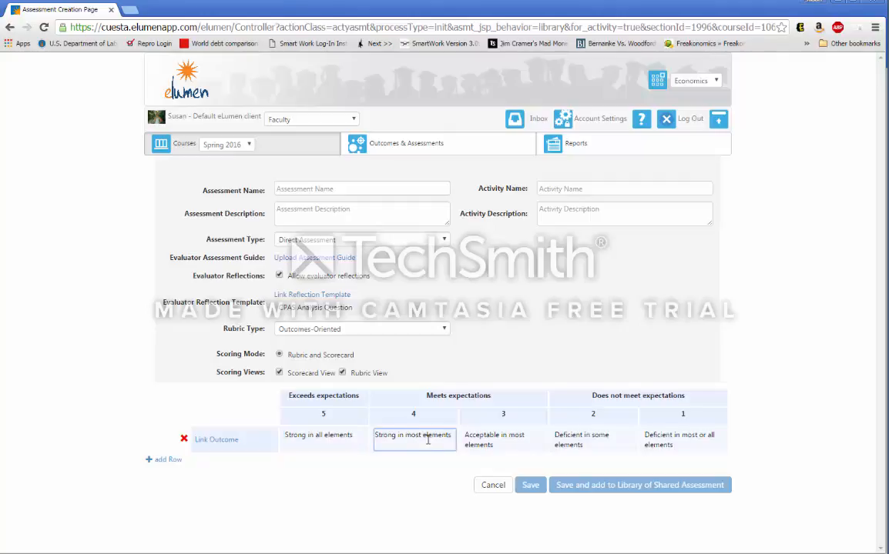
pyautogui.click(476, 436)
pyautogui.click(579, 436)
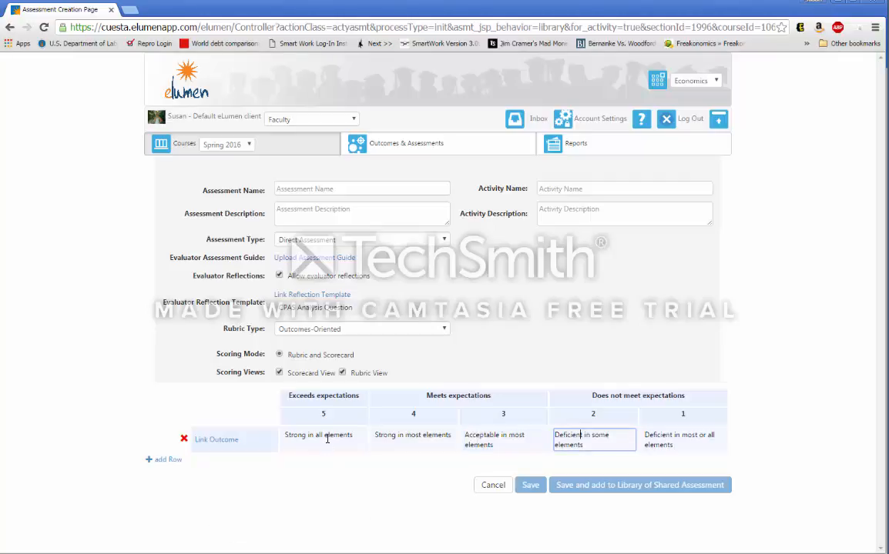
pyautogui.click(304, 435)
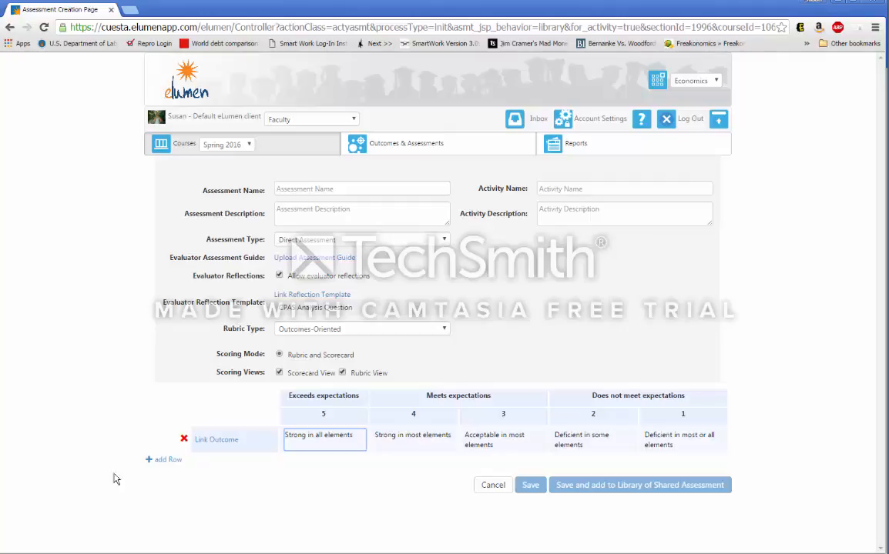
# - Link the outcome 'Evaluate factors that contribute to economic growth.' to the first rubric row
pyautogui.click(223, 513)
pyautogui.click(218, 440)
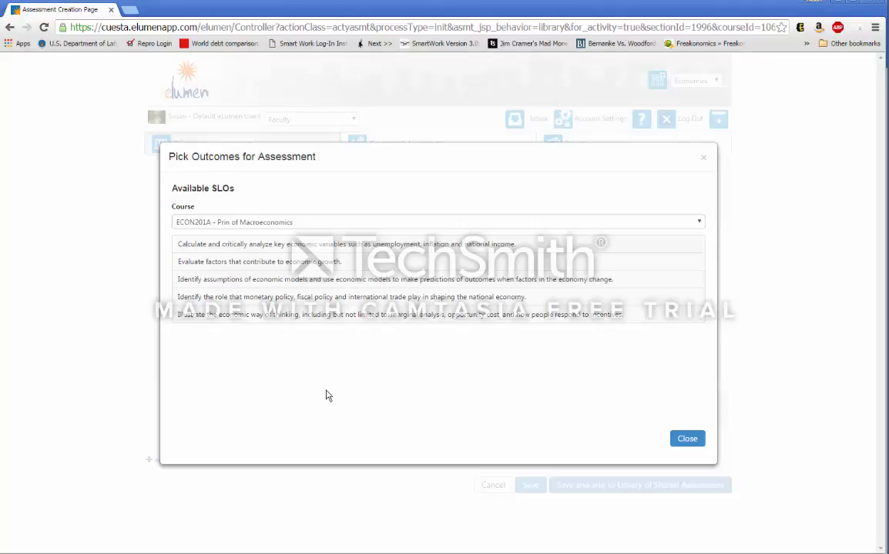
pyautogui.click(316, 263)
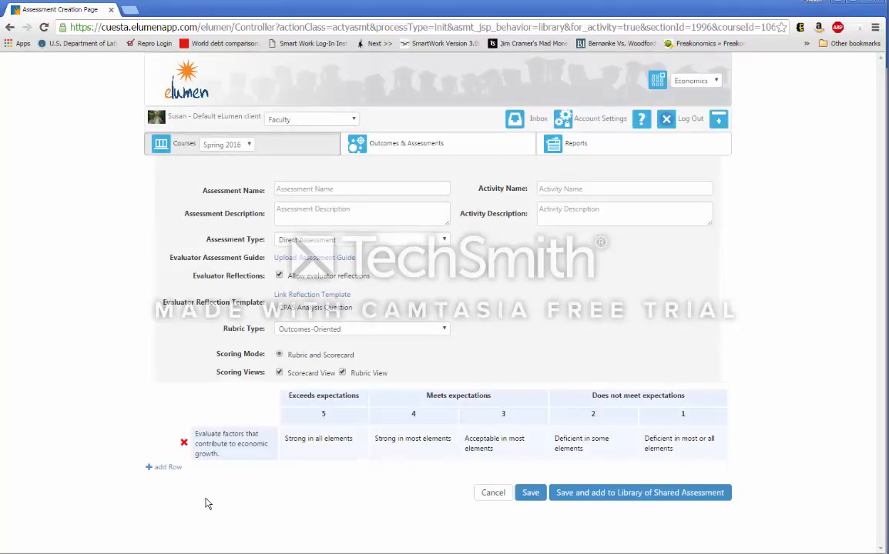
# - Add a second rubric row linked to the outcome 'Calculate and critically analyze key economic variables…'
pyautogui.click(170, 468)
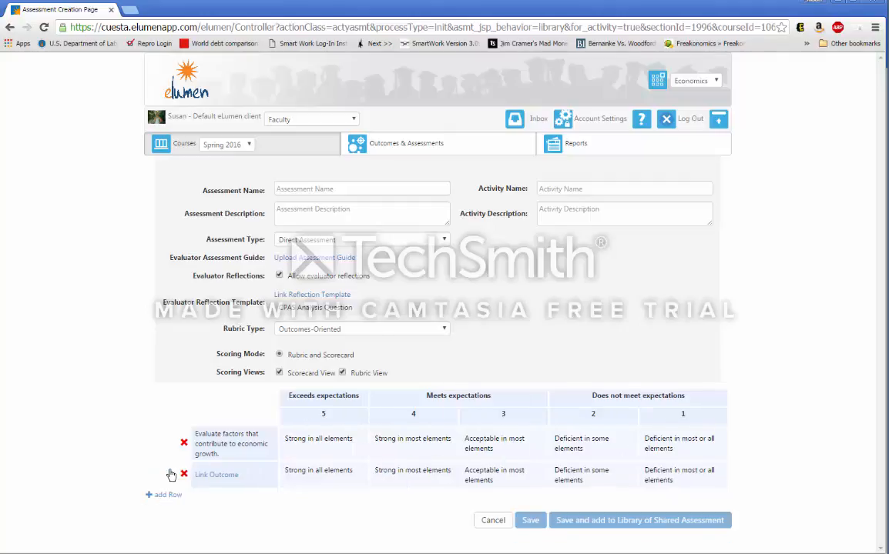
pyautogui.click(223, 478)
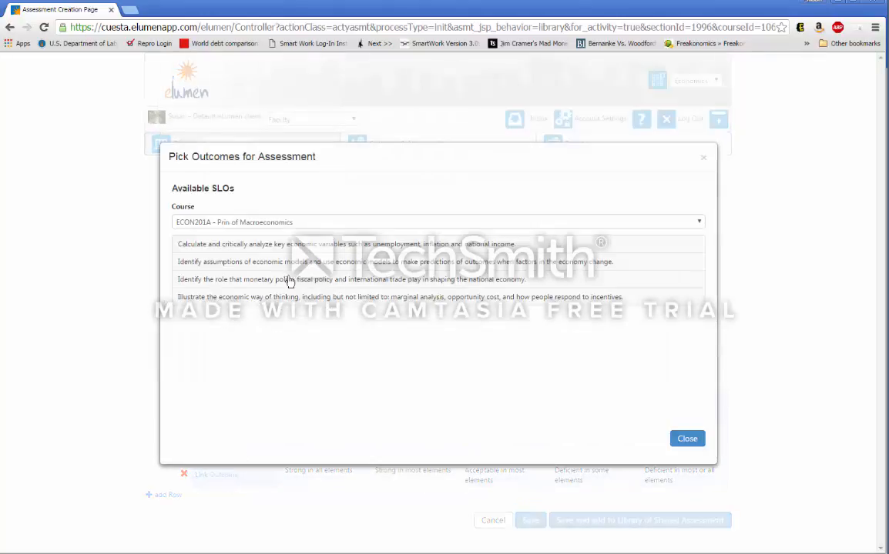
pyautogui.click(281, 244)
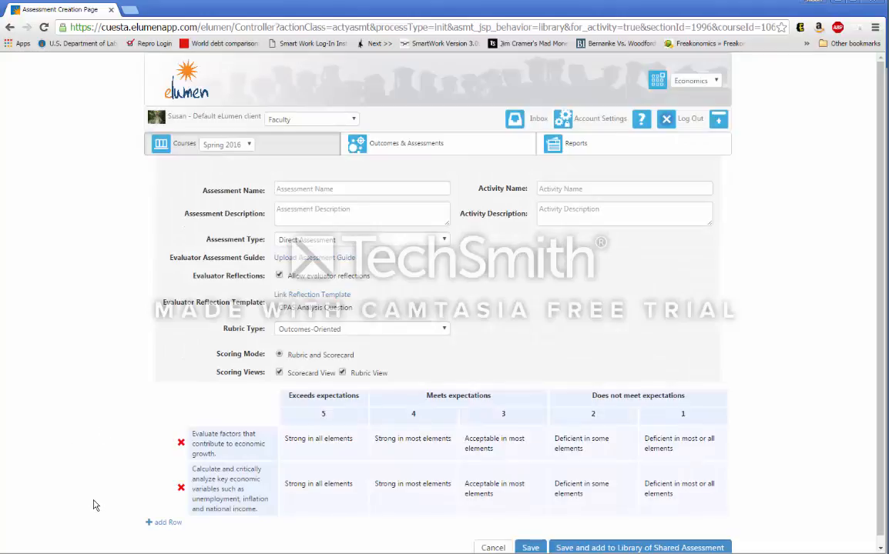
# - Remove the economic growth outcome row and save the assessment
pyautogui.click(181, 445)
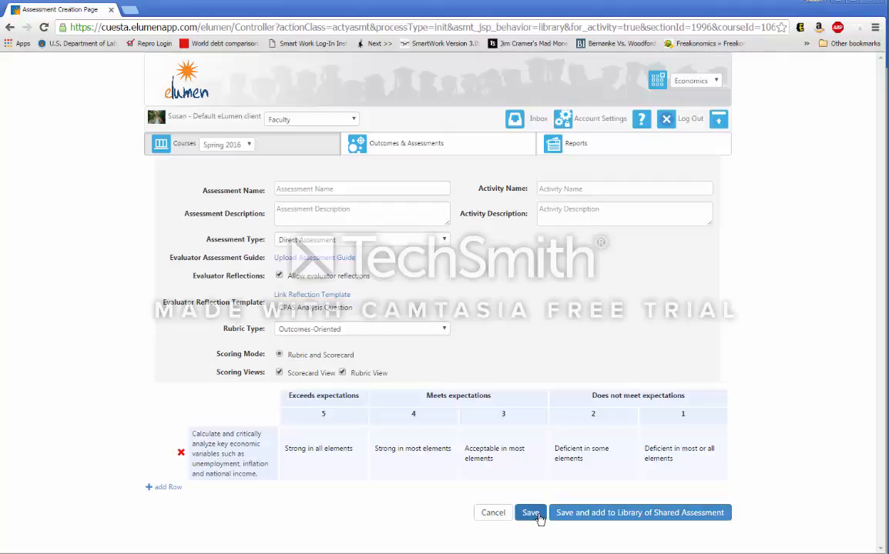
pyautogui.click(495, 515)
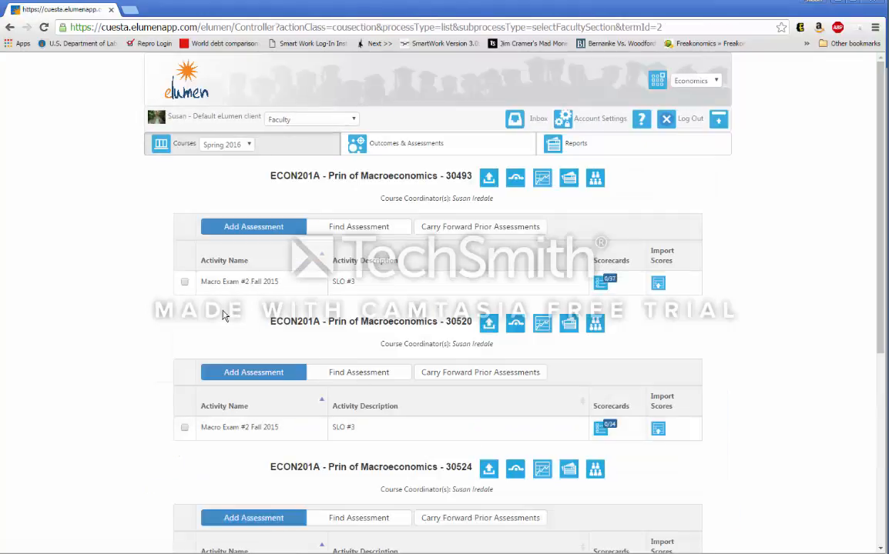
# - Add the Econ 201A Final Exam from the assessment library to section 30520
pyautogui.click(247, 377)
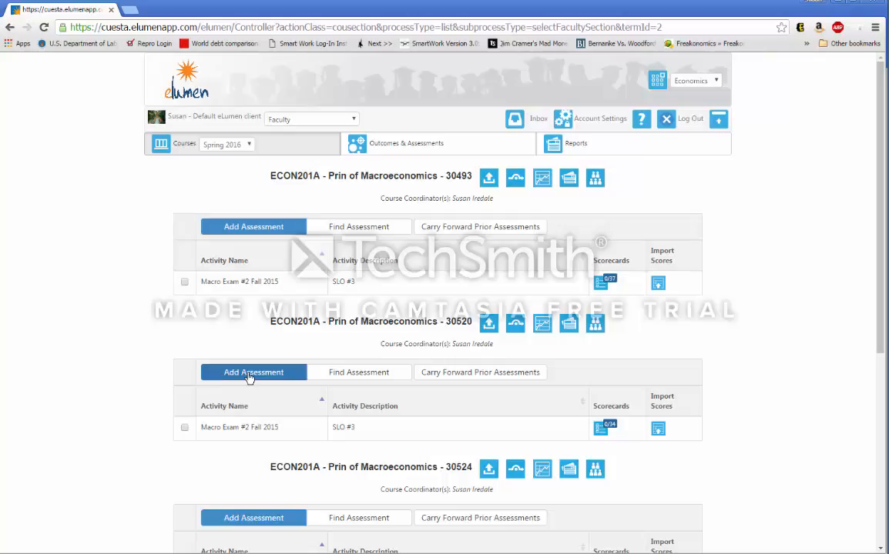
pyautogui.click(348, 374)
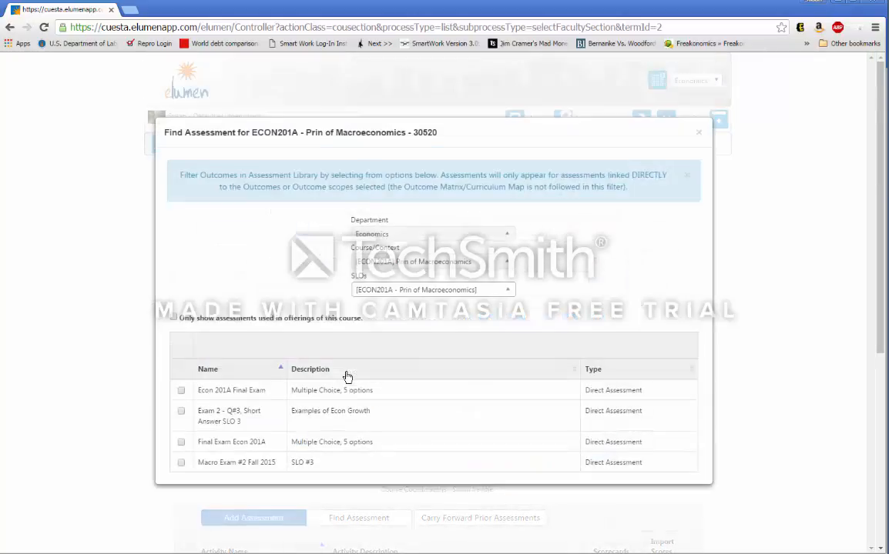
pyautogui.click(182, 393)
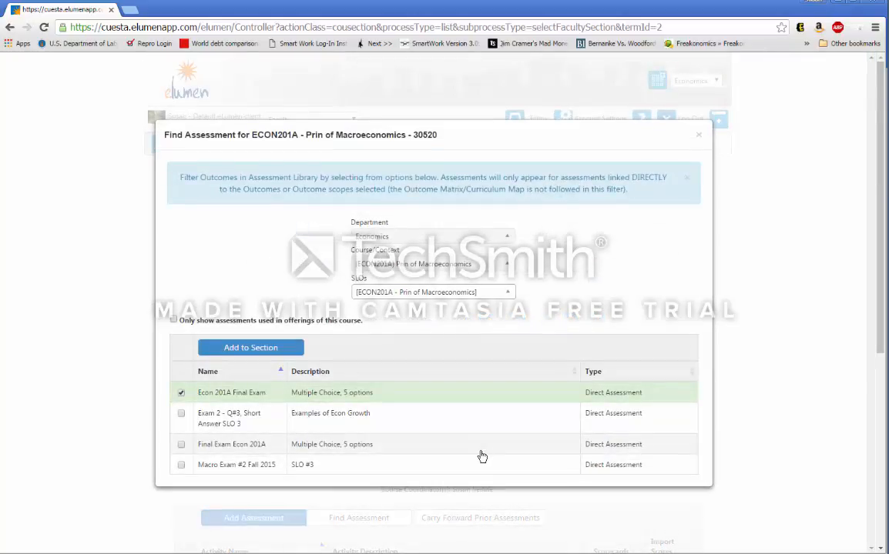
pyautogui.click(247, 353)
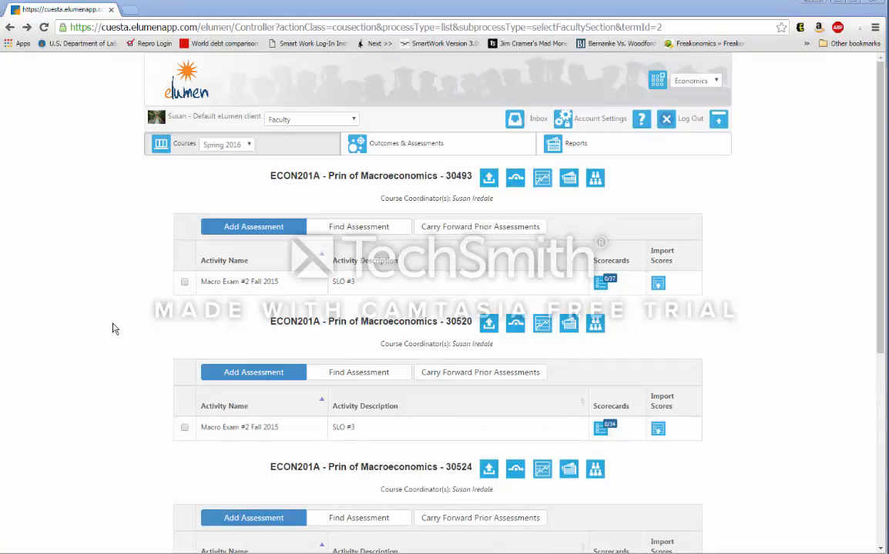
# - Carry forward the prior assessment Macro Multiple Choice Exam 1 Fall 2015 into section 30493
pyautogui.click(461, 228)
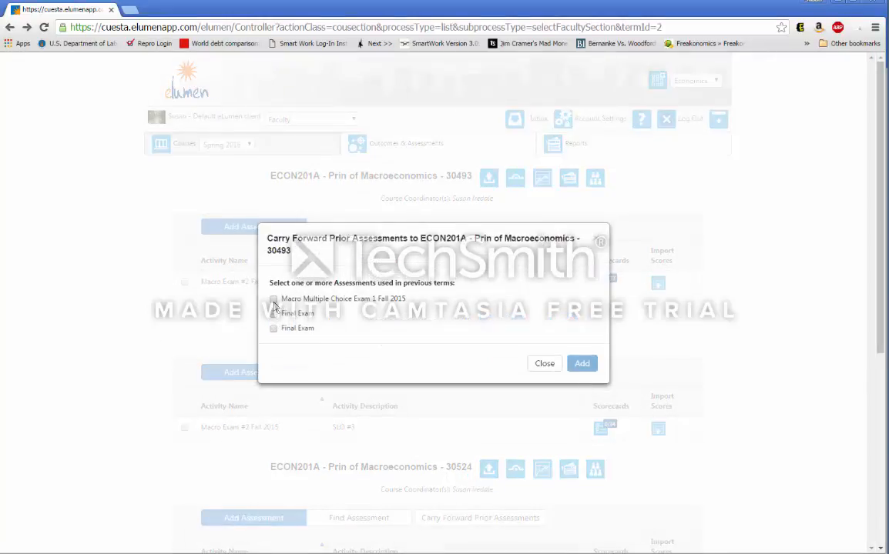
pyautogui.click(274, 299)
pyautogui.click(581, 369)
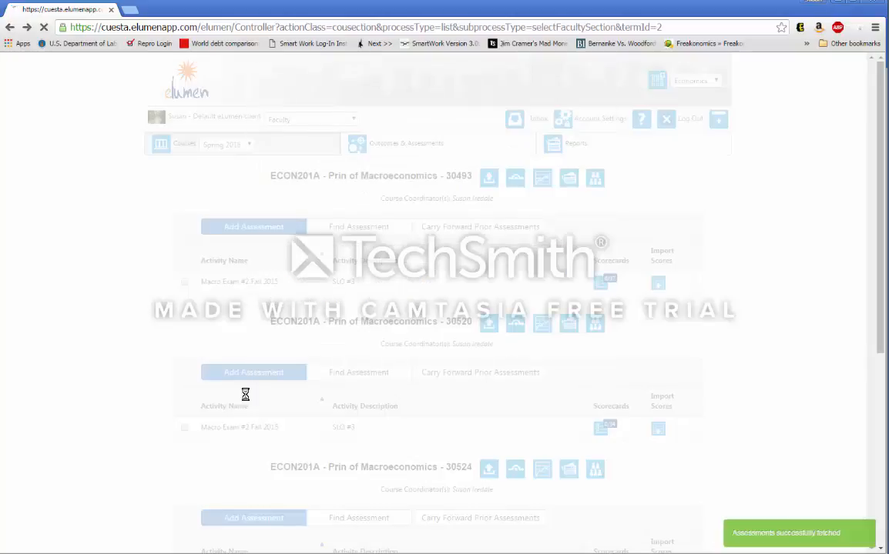